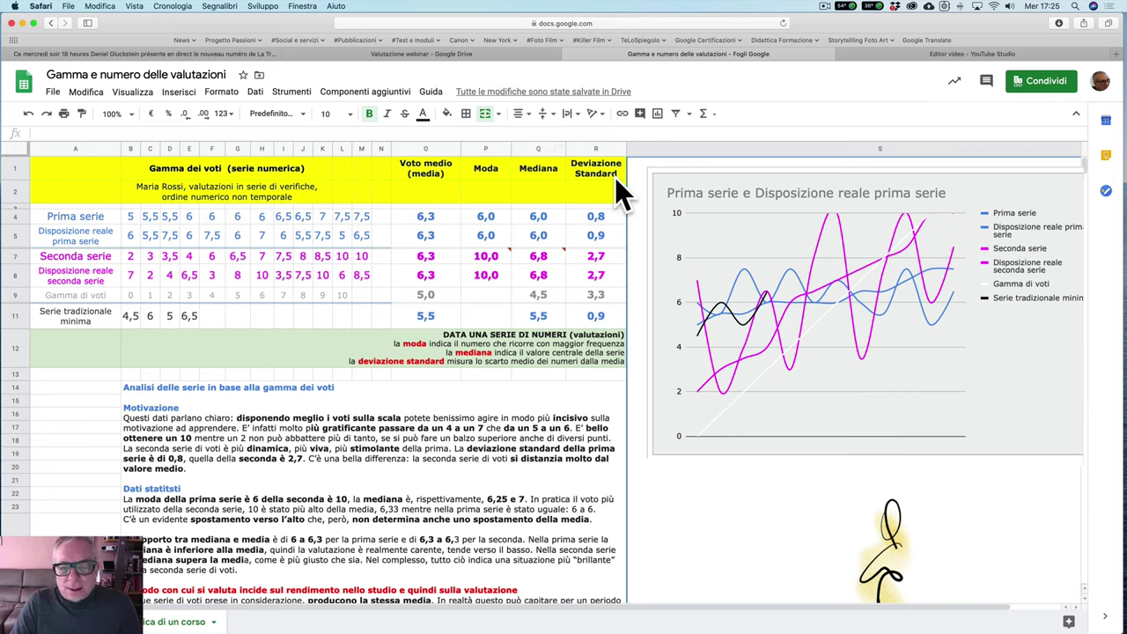
# Examine the standard deviation formulas for Prima serie and its real arrangement, and the Prima serie grades in B4:M4
pyautogui.click(608, 216)
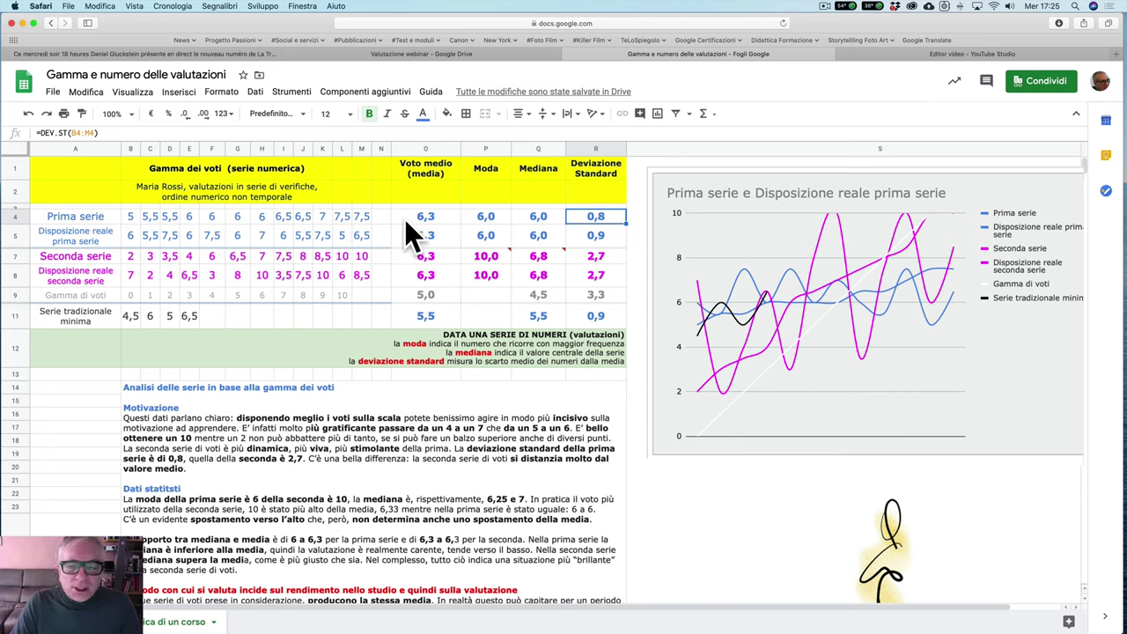
pyautogui.click(592, 234)
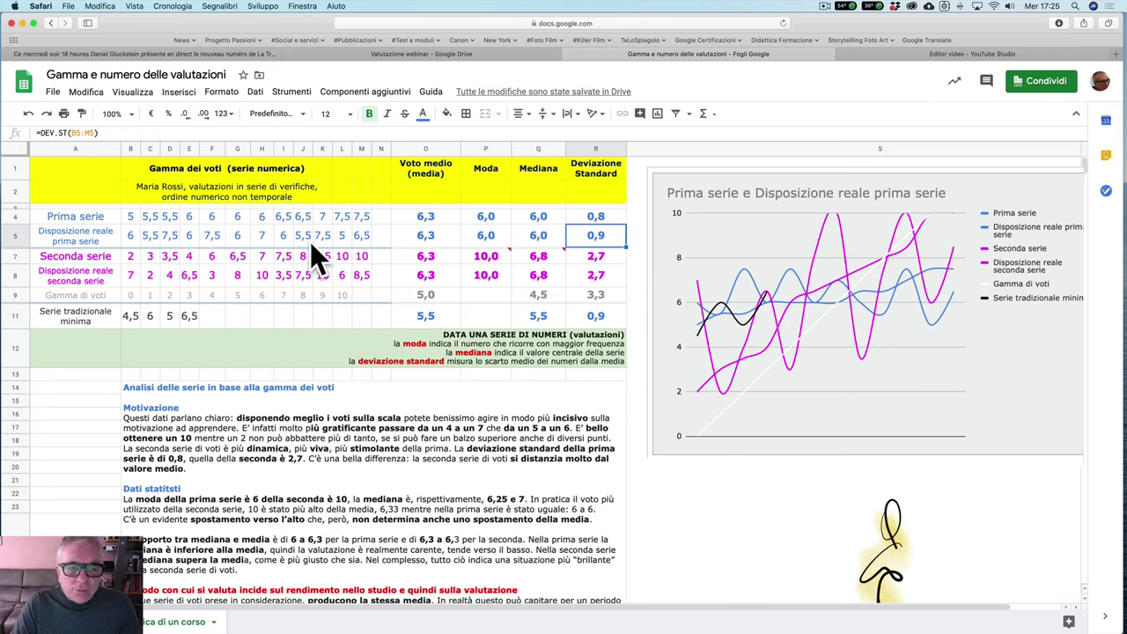
pyautogui.click(608, 215)
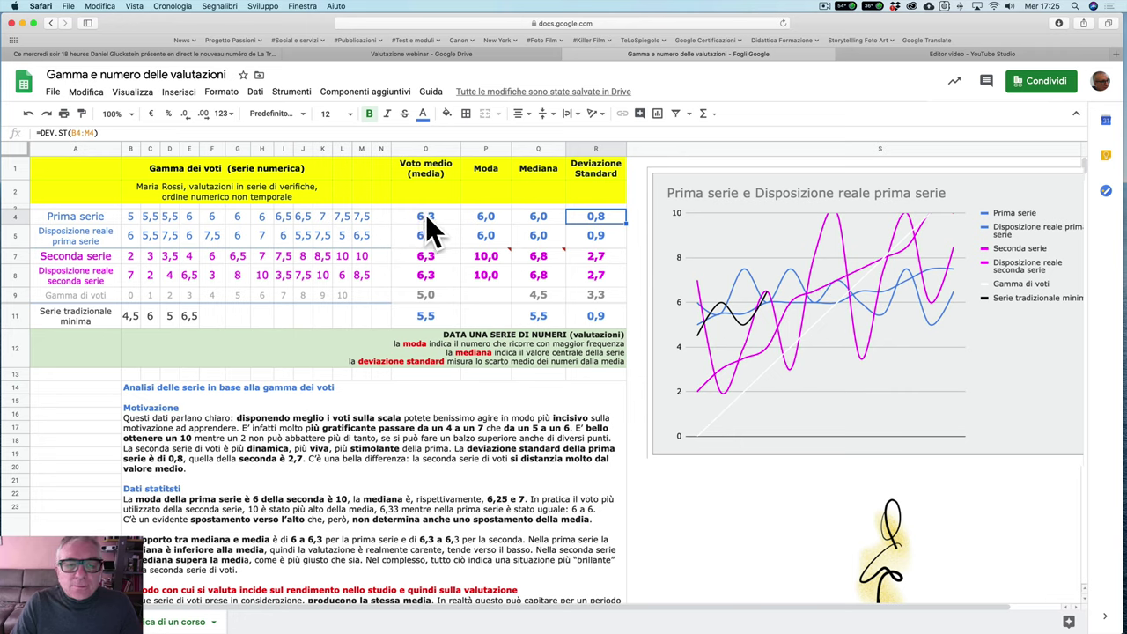
pyautogui.click(129, 217)
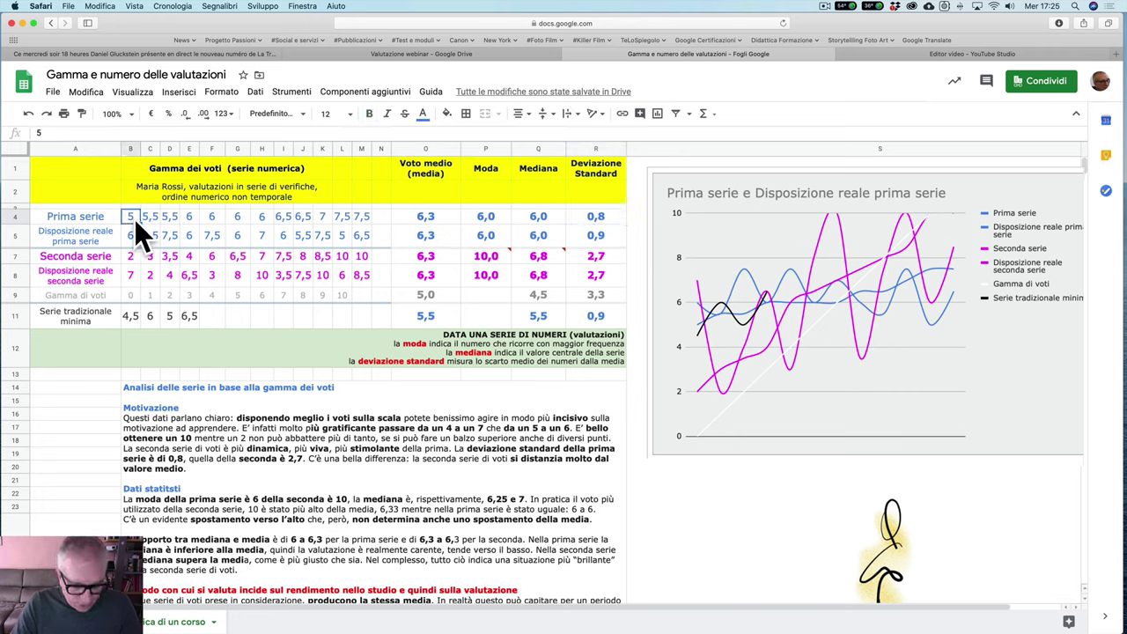
pyautogui.keyDown('shift'); pyautogui.click(363, 215); pyautogui.keyUp('shift')
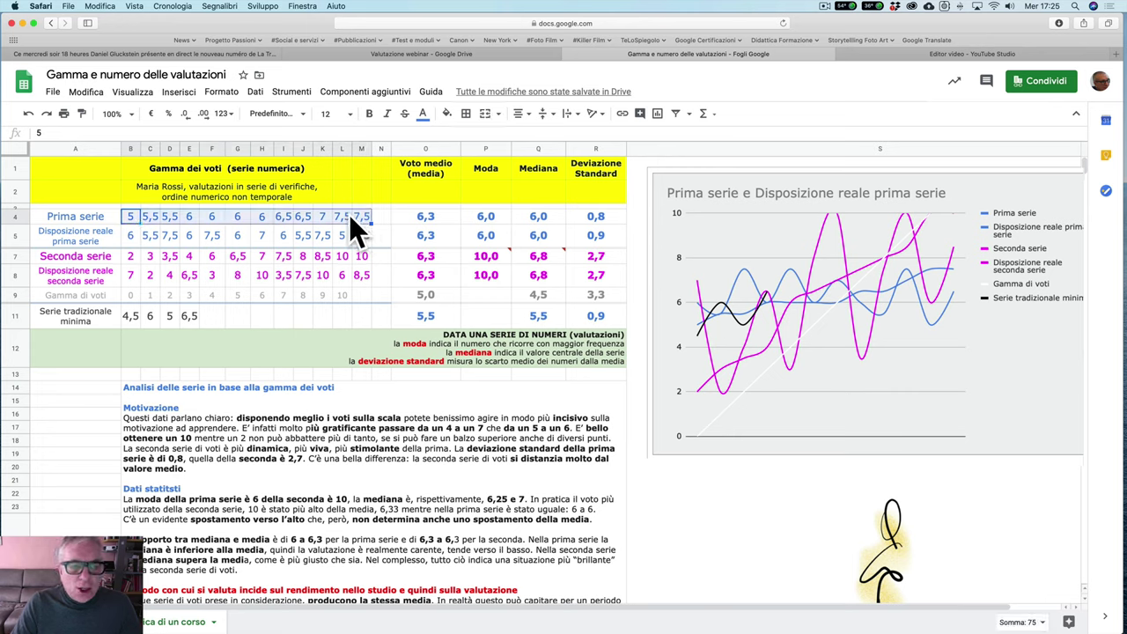
pyautogui.click(235, 218)
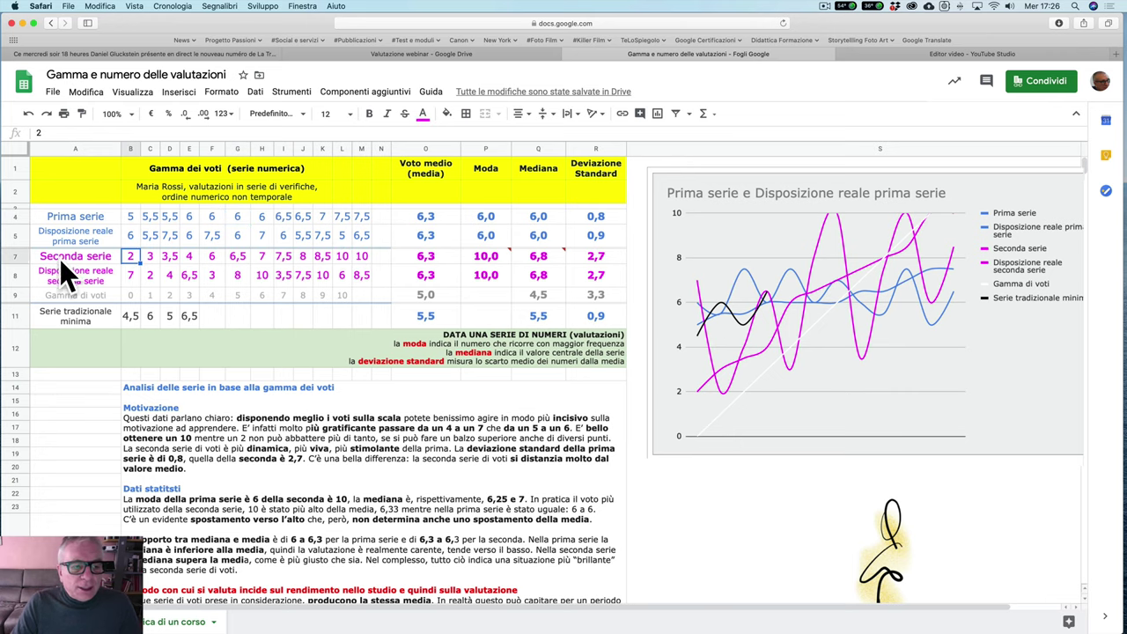
# Examine the Seconda serie row, its standard deviation formula in R7, and its first and last grades
pyautogui.click(14, 257)
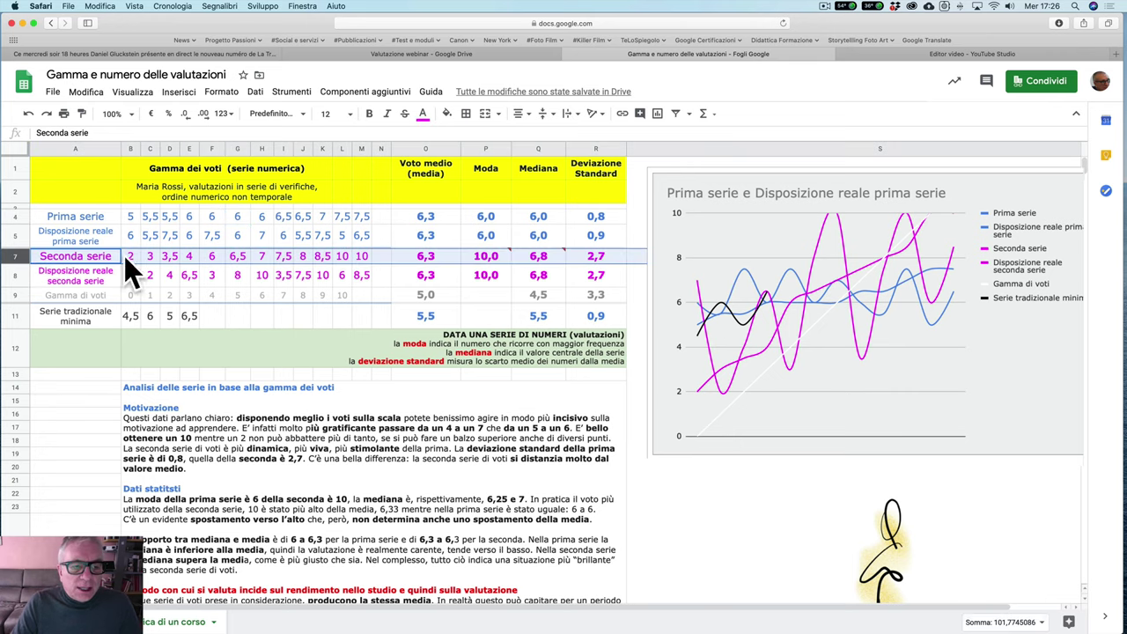
pyautogui.click(619, 252)
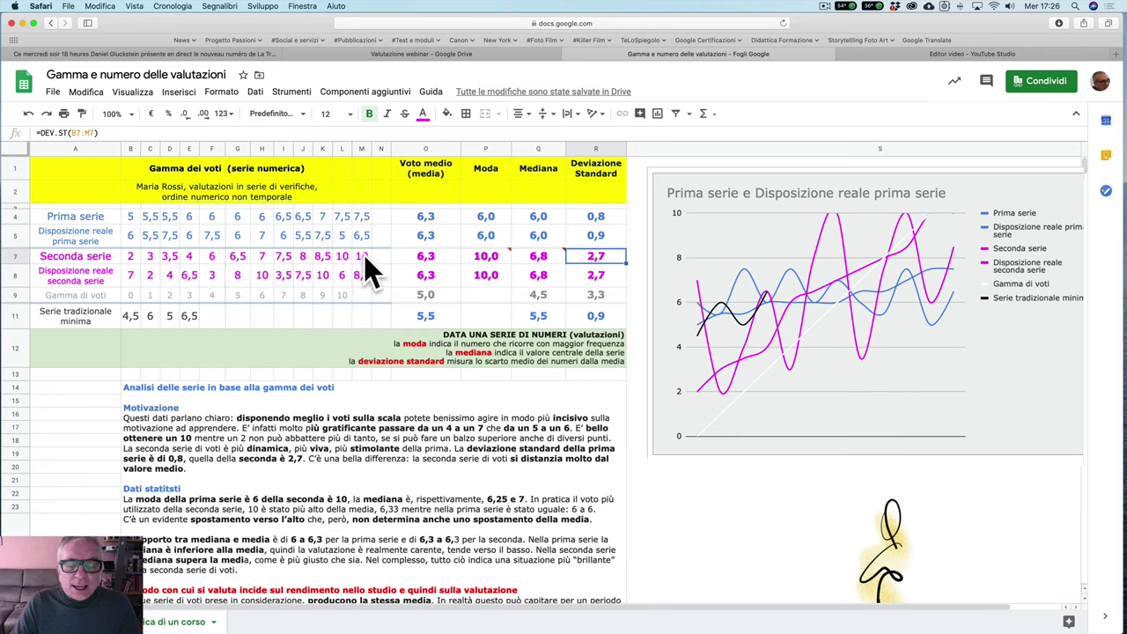
pyautogui.click(131, 256)
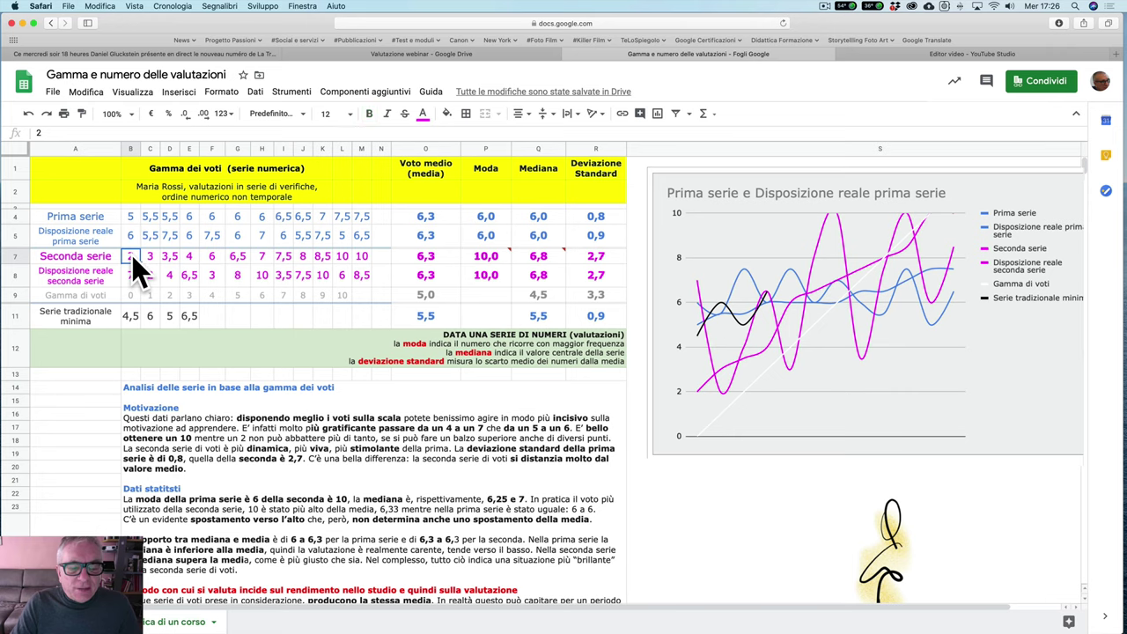
pyautogui.click(364, 254)
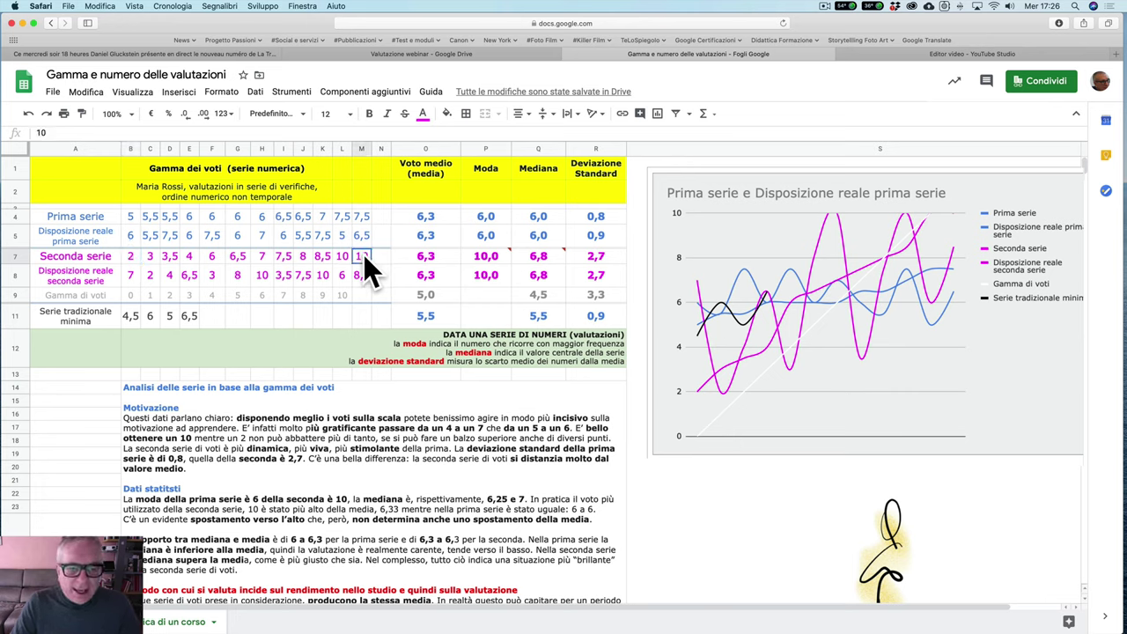
pyautogui.click(131, 257)
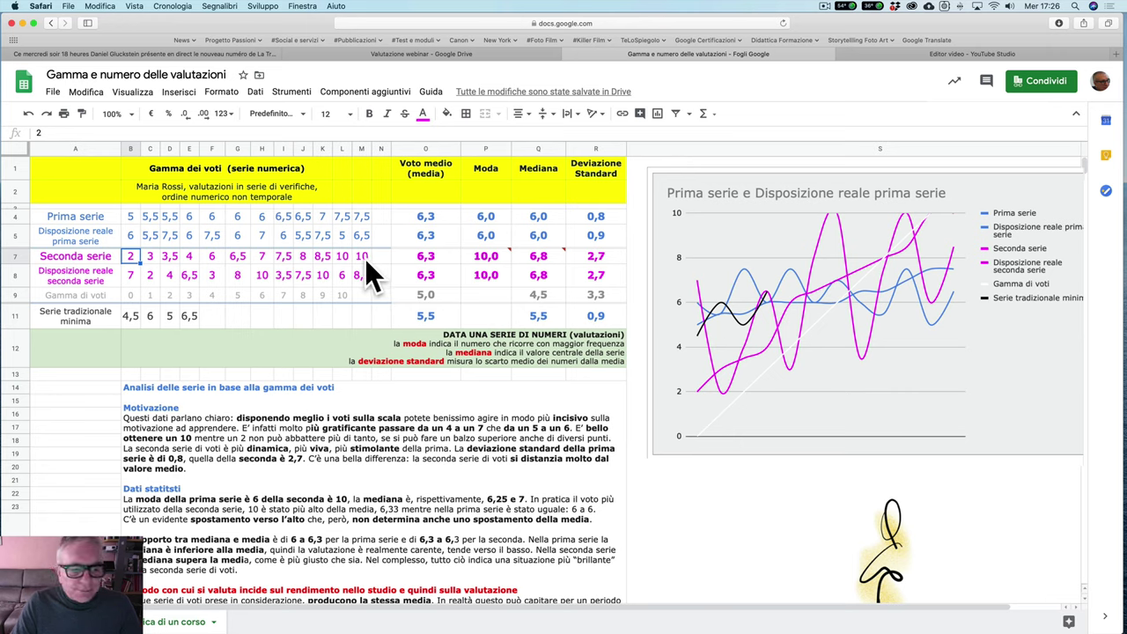
# Compare the mean, standard deviation and mode of Prima serie and Seconda serie, and check the Prima serie median
pyautogui.click(427, 258)
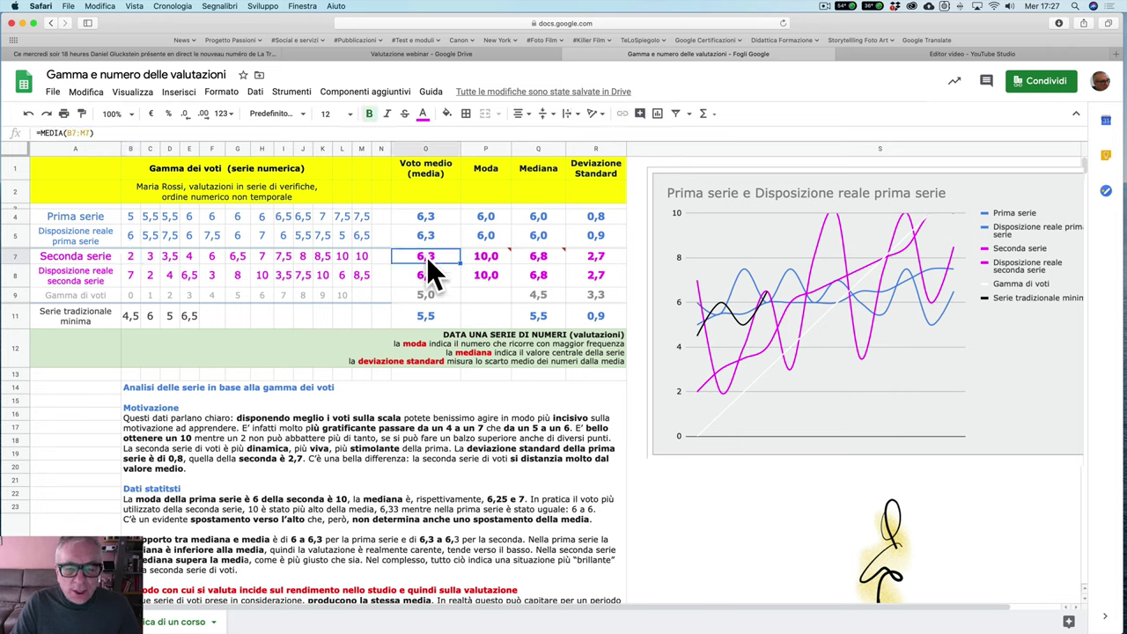
pyautogui.click(433, 213)
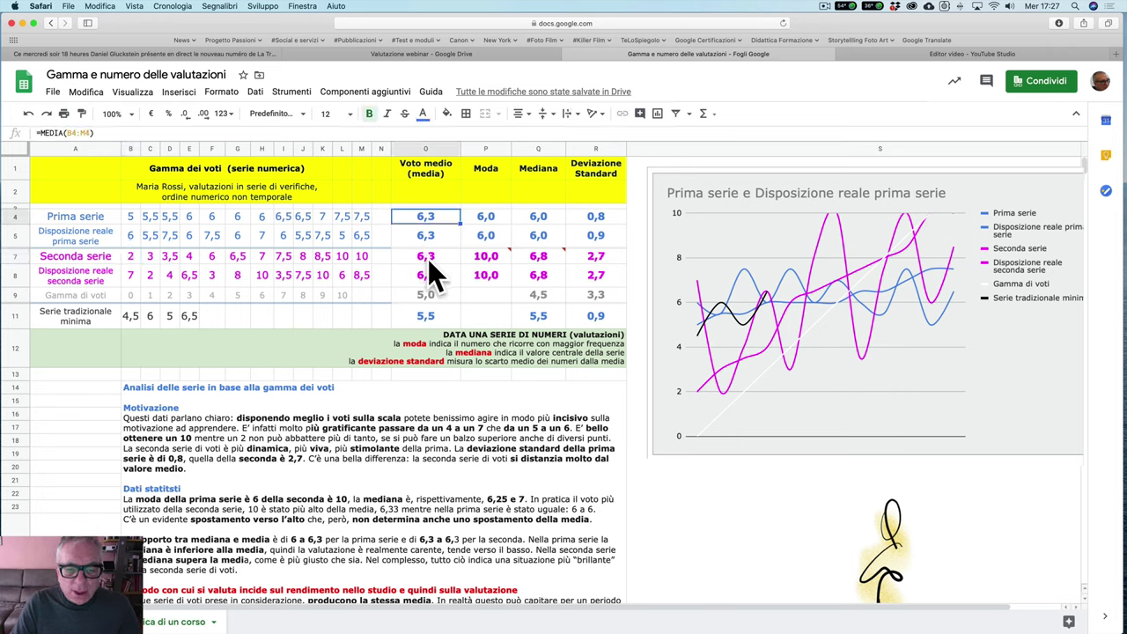
pyautogui.click(596, 255)
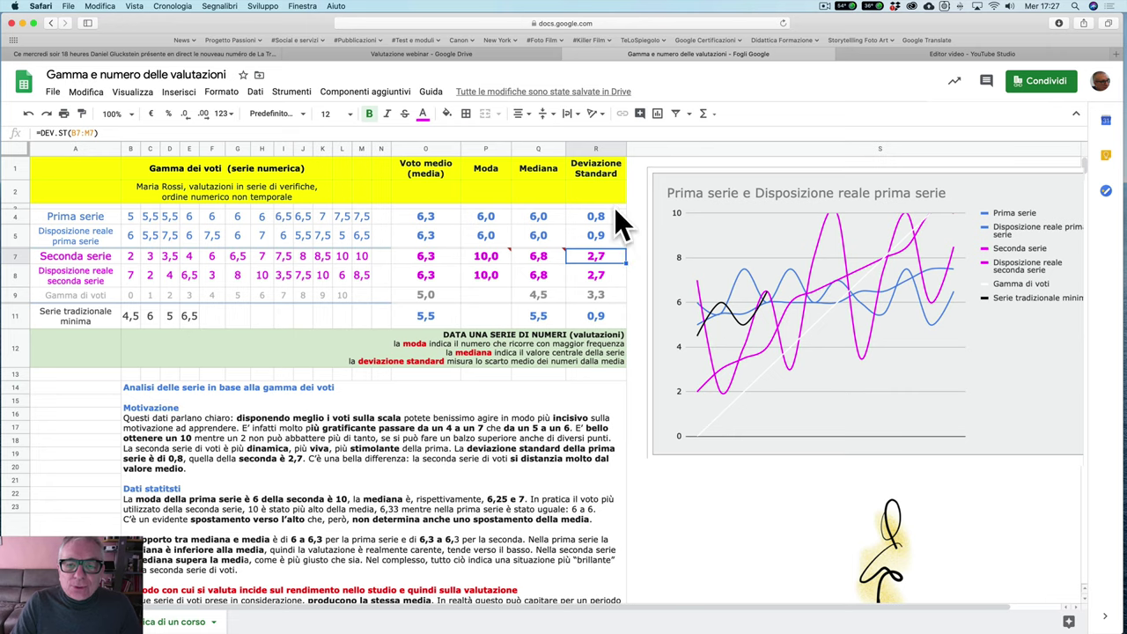
pyautogui.click(608, 216)
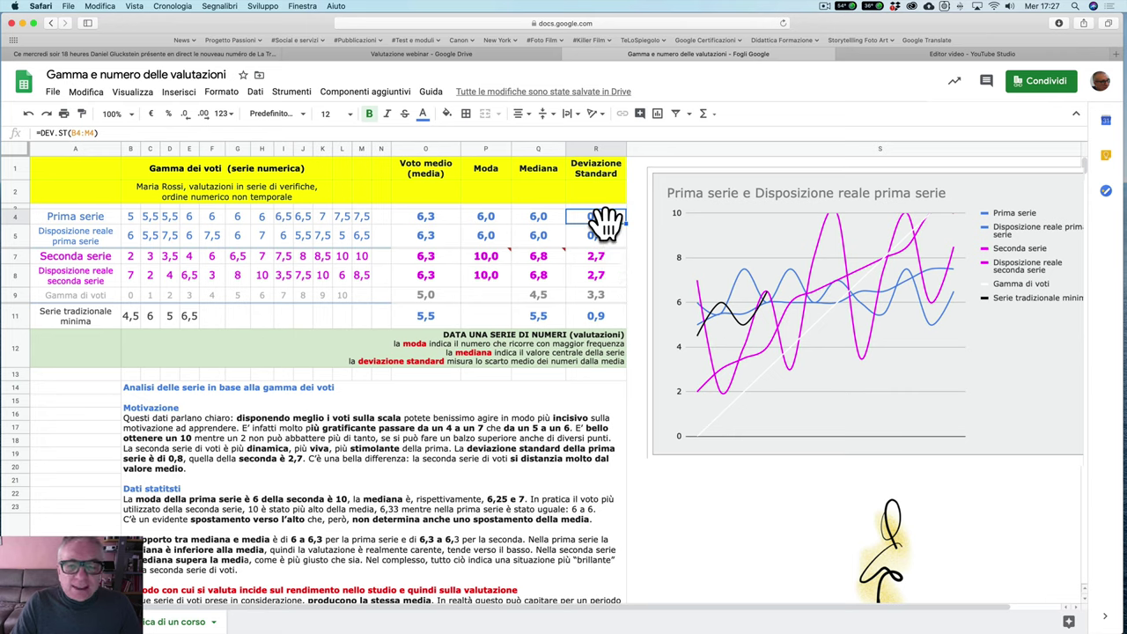
pyautogui.click(541, 216)
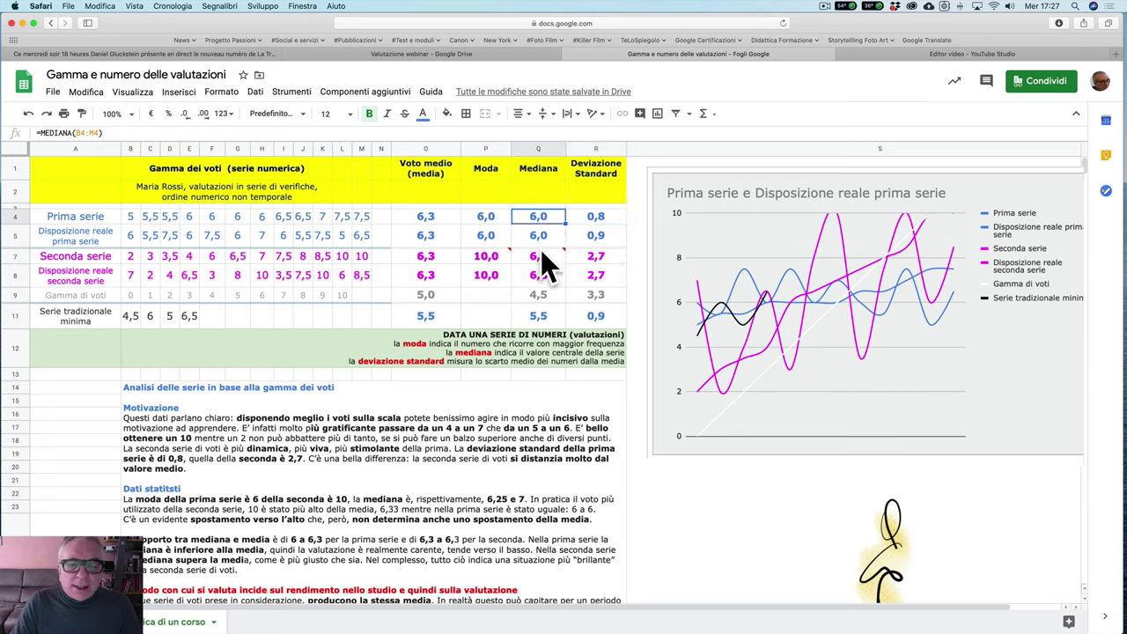
pyautogui.click(482, 214)
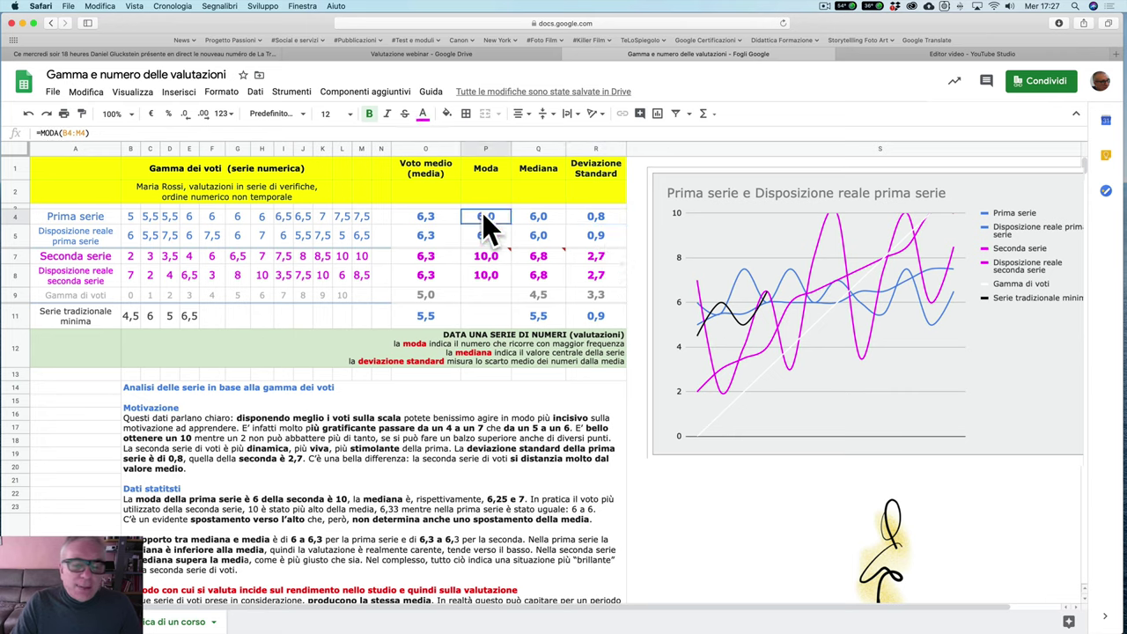
pyautogui.click(484, 257)
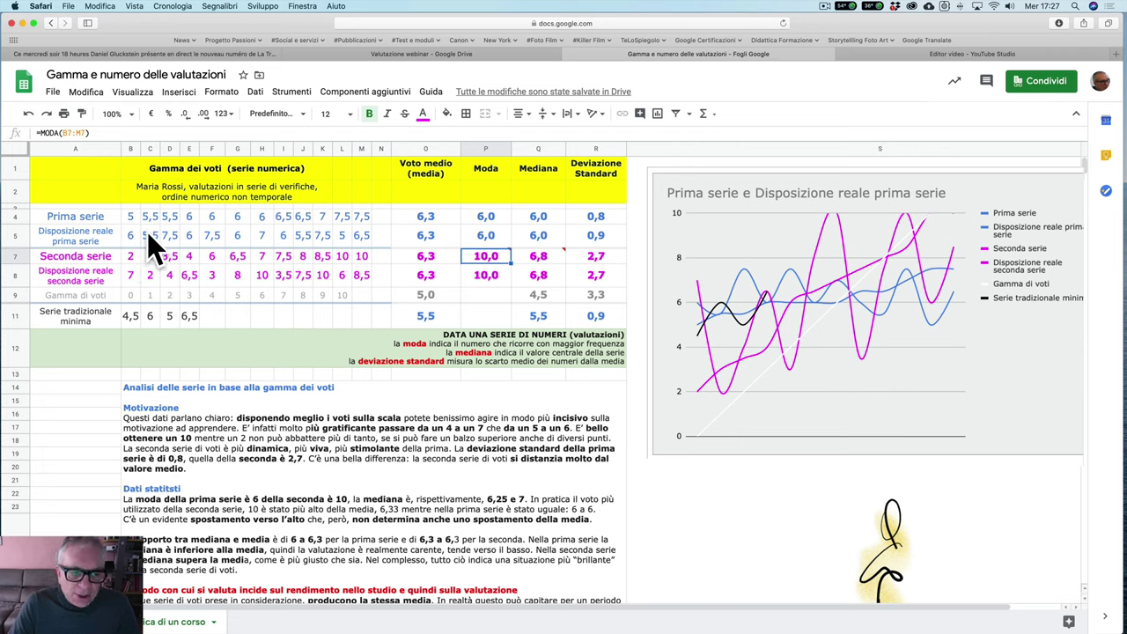
# Inspect individual grades in the Seconda serie row and compare them with the middle grades of Prima serie
pyautogui.click(340, 255)
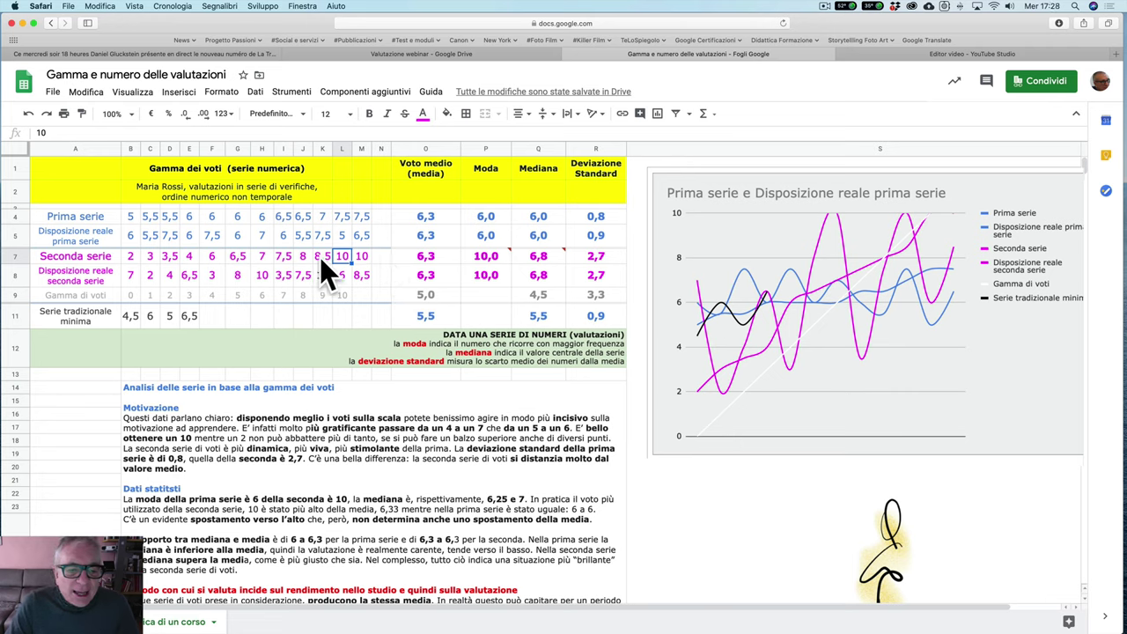
pyautogui.click(136, 254)
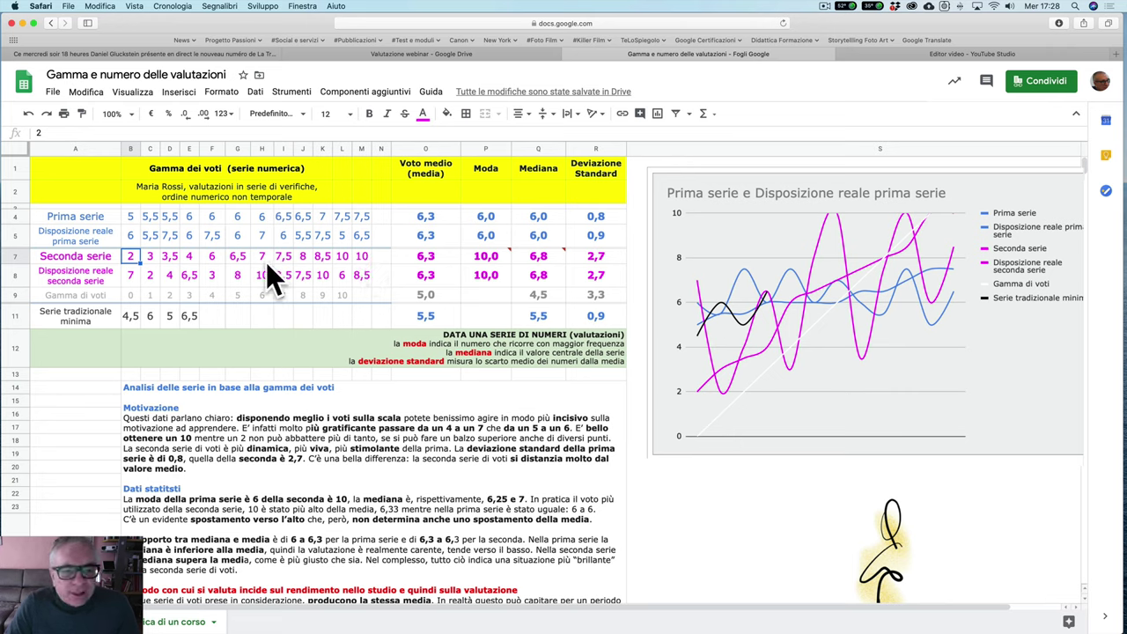
pyautogui.click(191, 255)
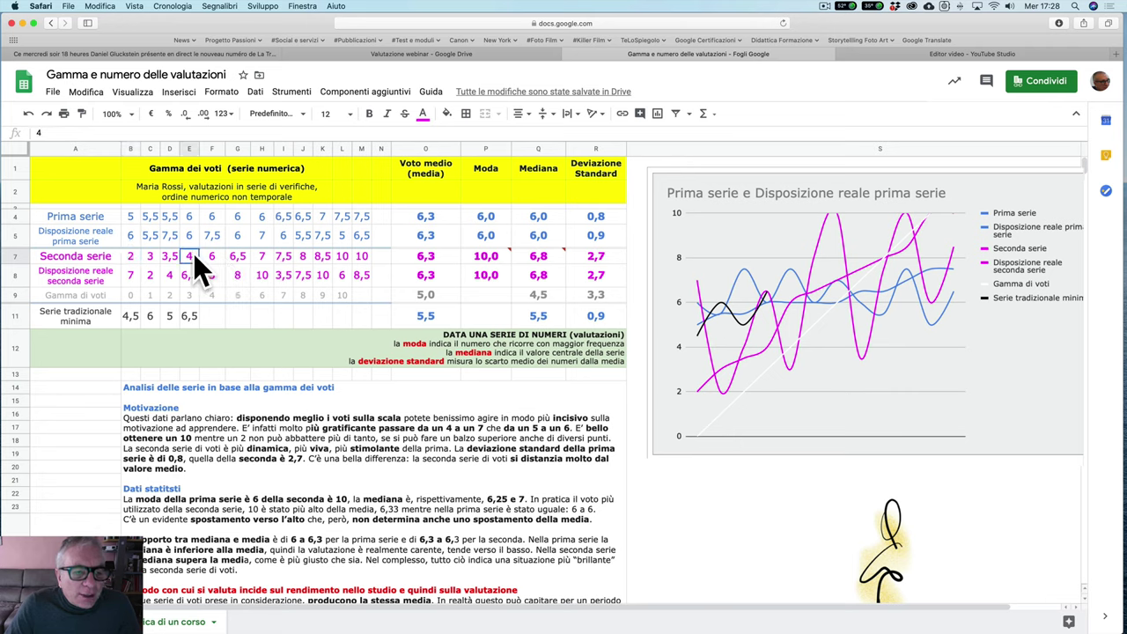
pyautogui.click(257, 254)
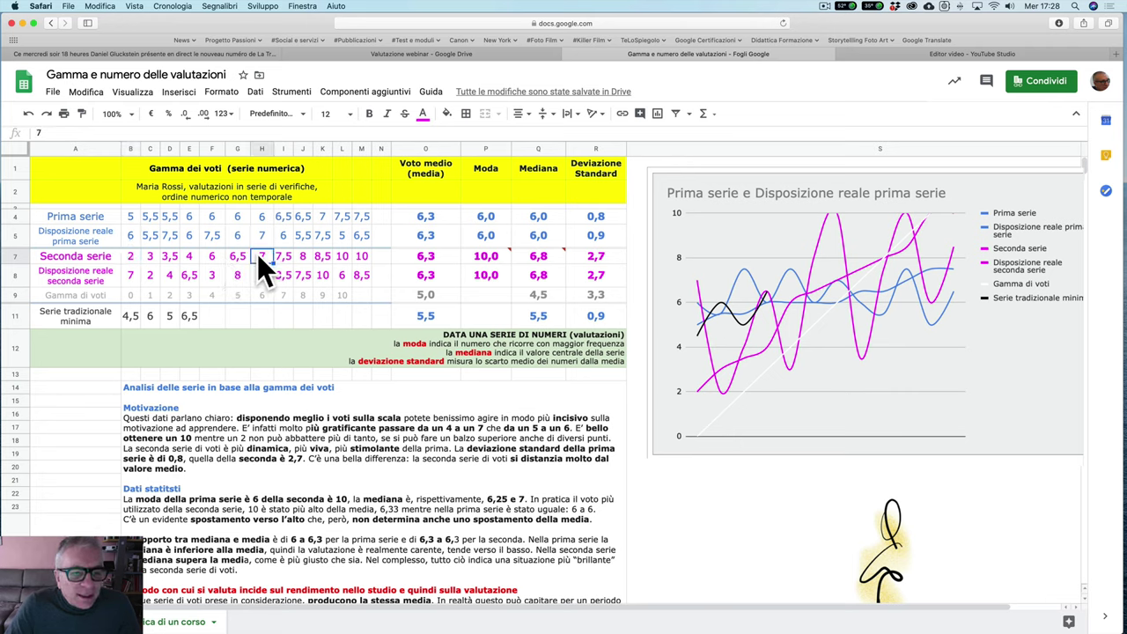
pyautogui.click(176, 215)
pyautogui.click(189, 215)
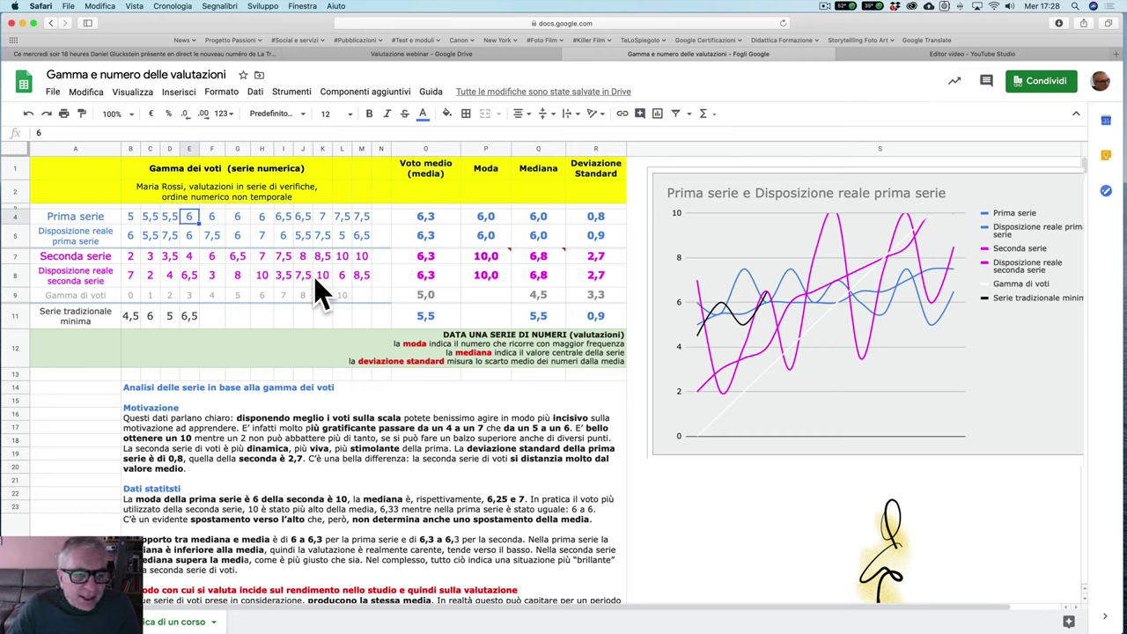
# Go through the grades in the real arrangement of the second series, from F8 to M8
pyautogui.click(213, 273)
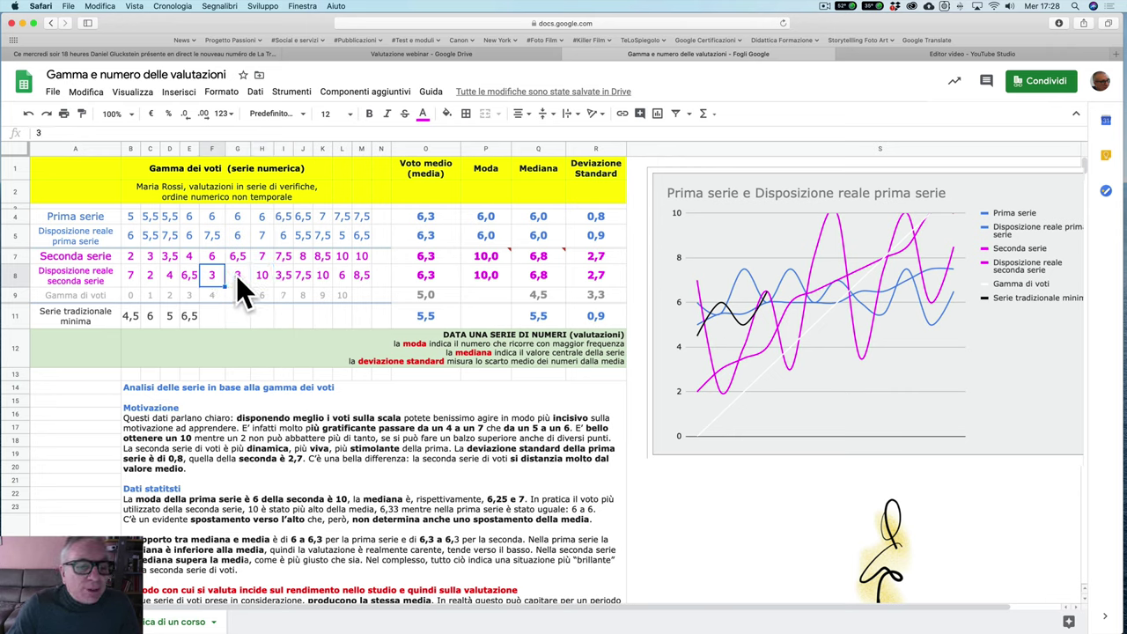
pyautogui.click(236, 276)
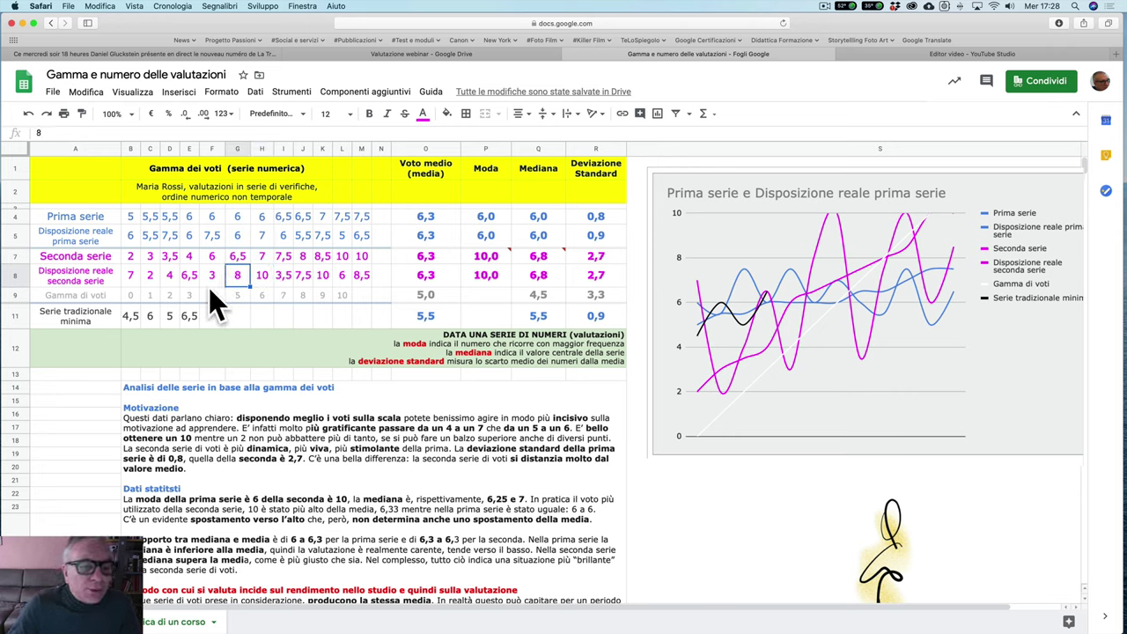
pyautogui.click(307, 273)
pyautogui.click(323, 274)
pyautogui.click(343, 278)
pyautogui.click(359, 276)
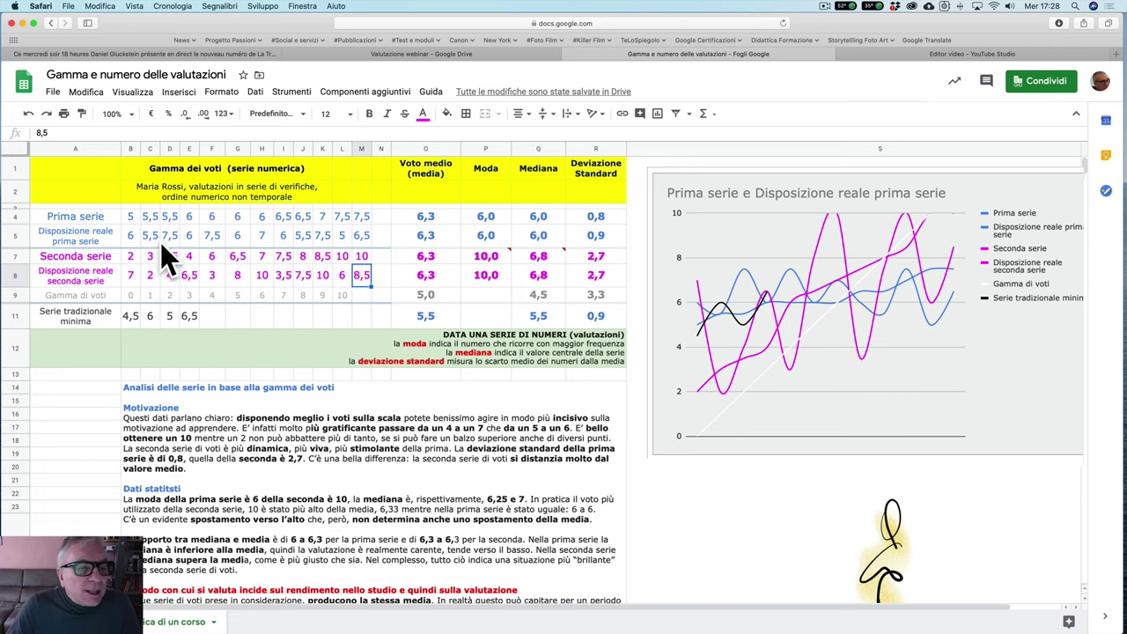
# Go through the grades in the real arrangement of the first series, from B5 to M5
pyautogui.click(133, 235)
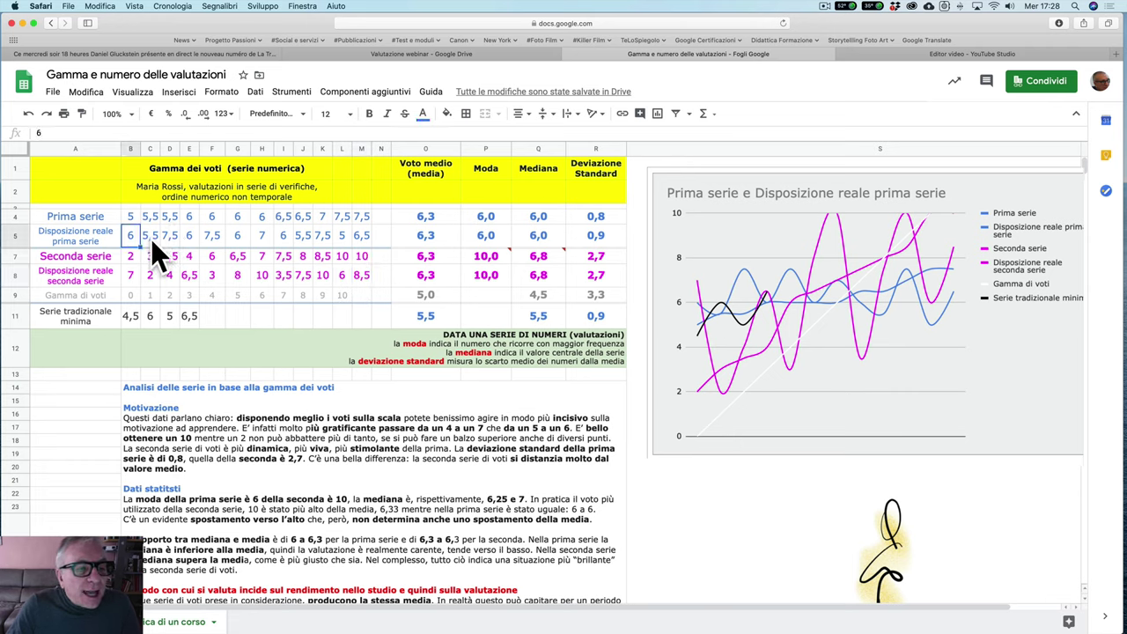
pyautogui.click(150, 238)
pyautogui.click(240, 234)
pyautogui.click(262, 236)
pyautogui.click(281, 235)
pyautogui.click(305, 234)
pyautogui.click(343, 236)
pyautogui.click(361, 236)
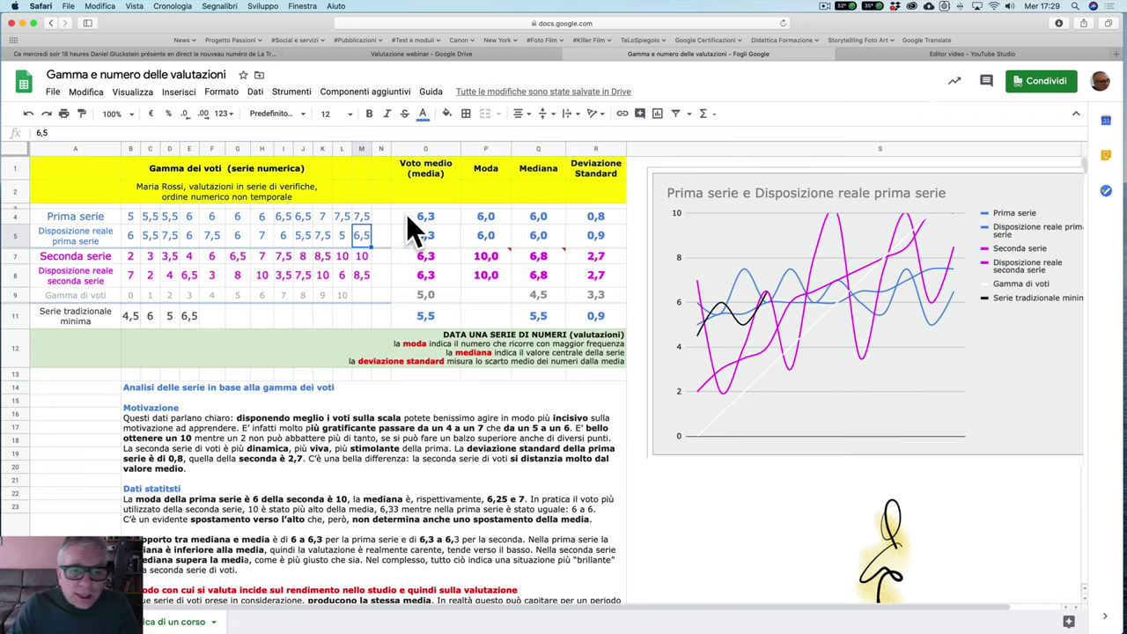
# Compare the lowest and highest grades of Prima serie with those of Seconda serie
pyautogui.click(128, 217)
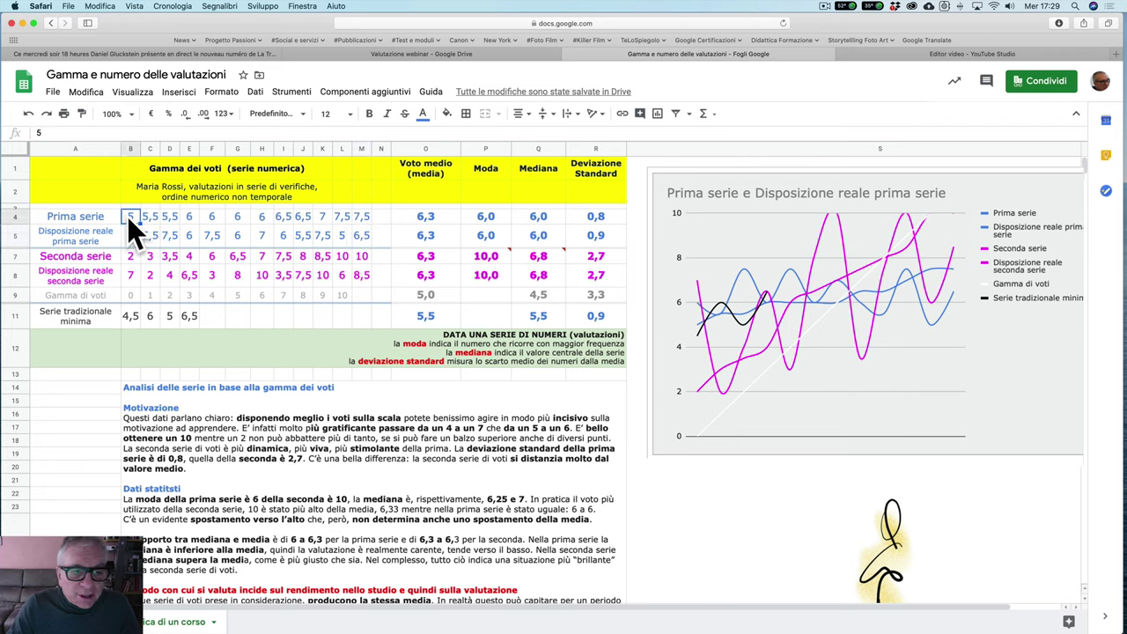
pyautogui.click(361, 217)
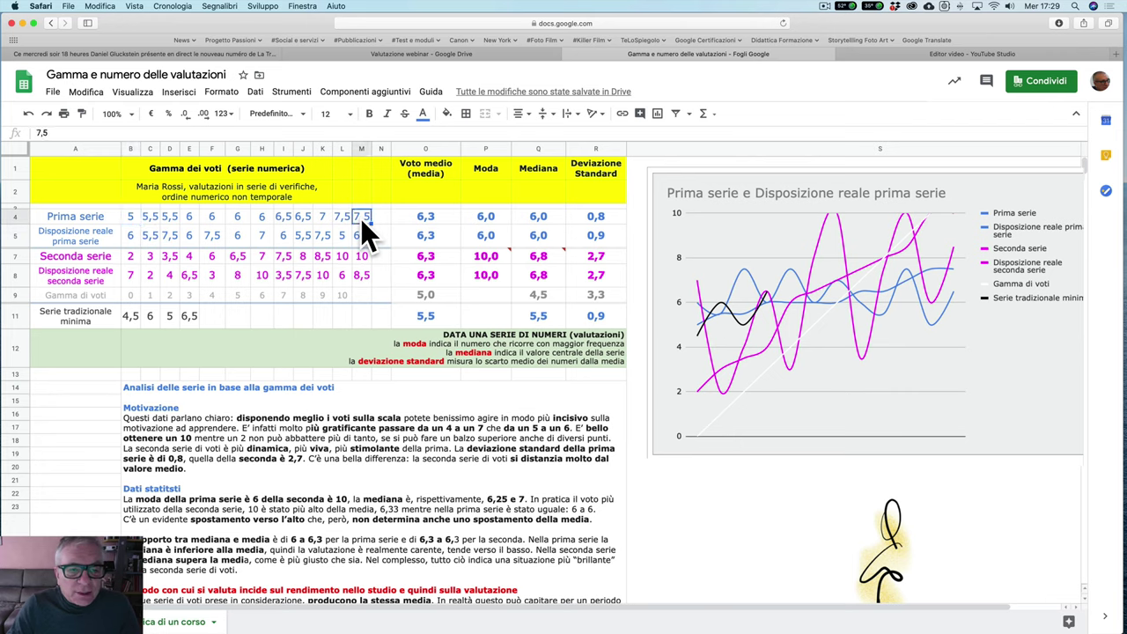
pyautogui.click(127, 256)
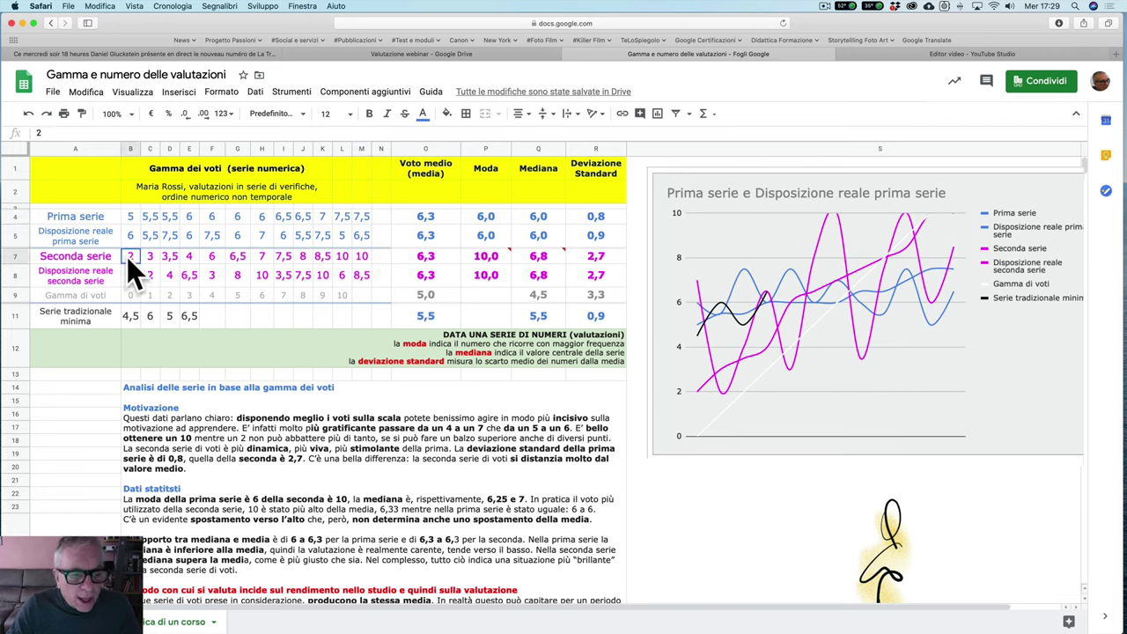
pyautogui.click(360, 254)
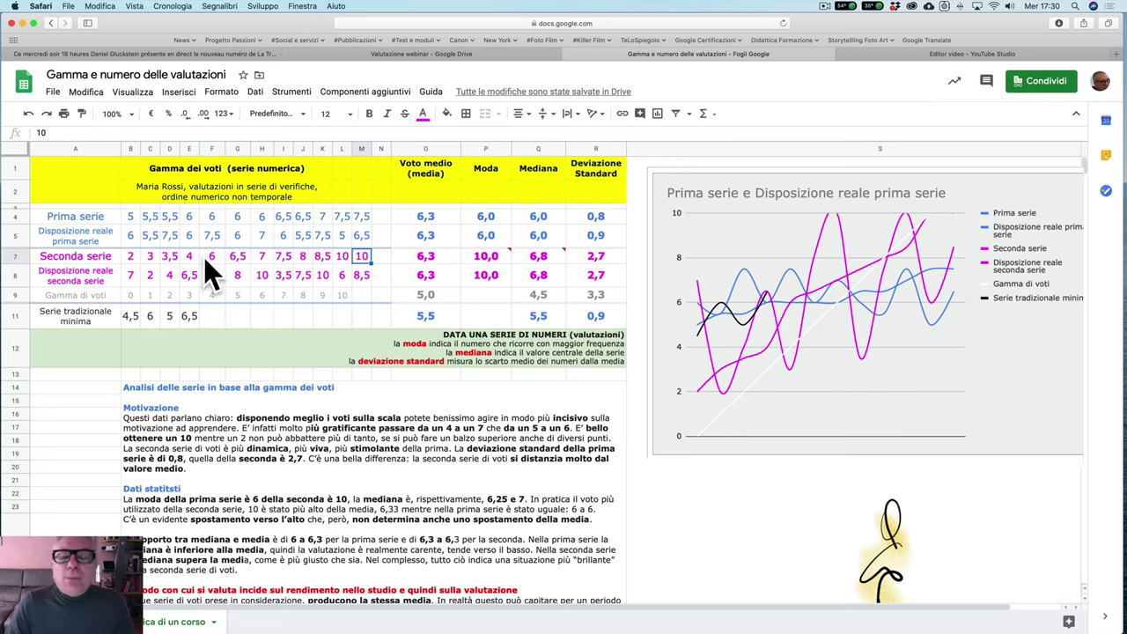
# Review the high grade in L7 and the low grades in B7:D7, ending on the row's last grade in M7
pyautogui.click(345, 255)
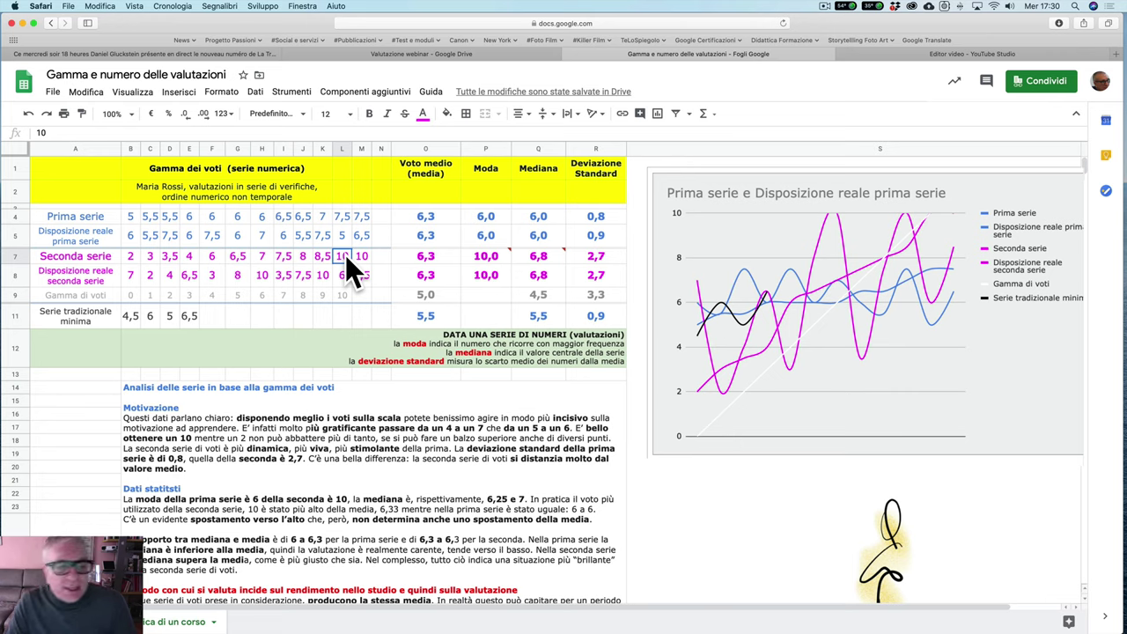
pyautogui.click(130, 256)
pyautogui.click(148, 261)
pyautogui.click(171, 259)
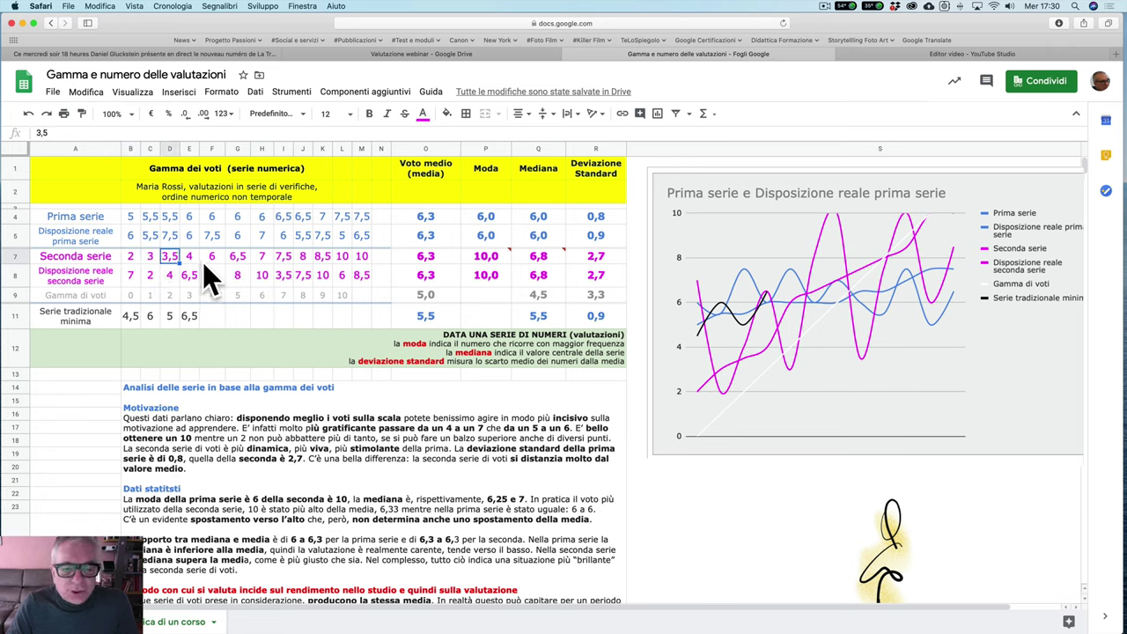
pyautogui.press('super+Right')
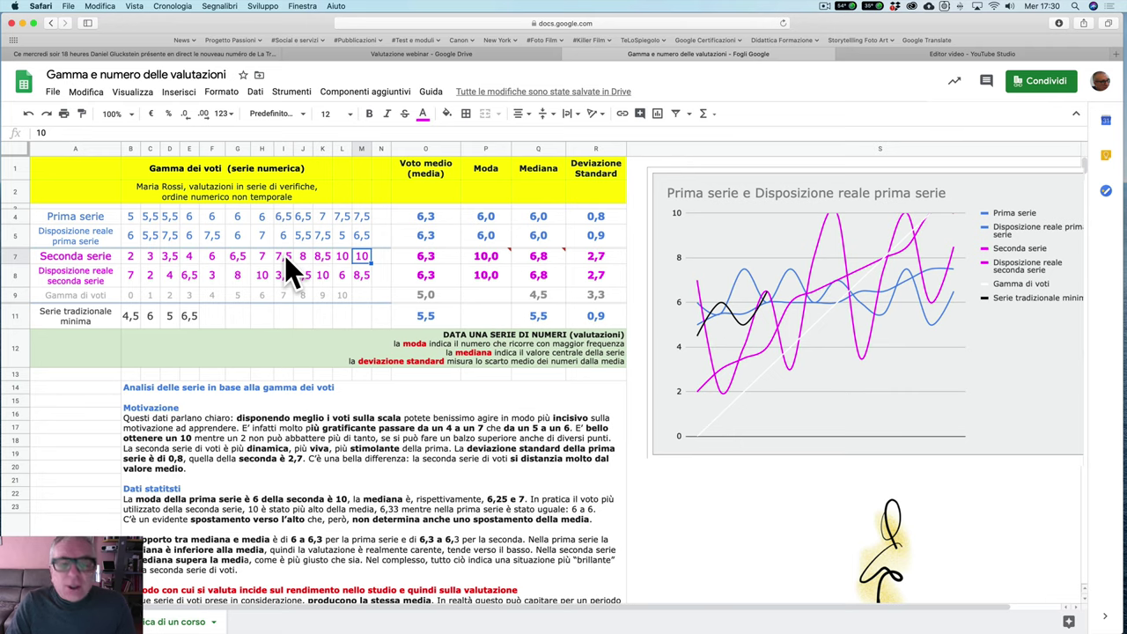
# Examine the swings between low and high grades in the second series' real arrangement, from C8 to K8
pyautogui.click(151, 276)
pyautogui.click(184, 275)
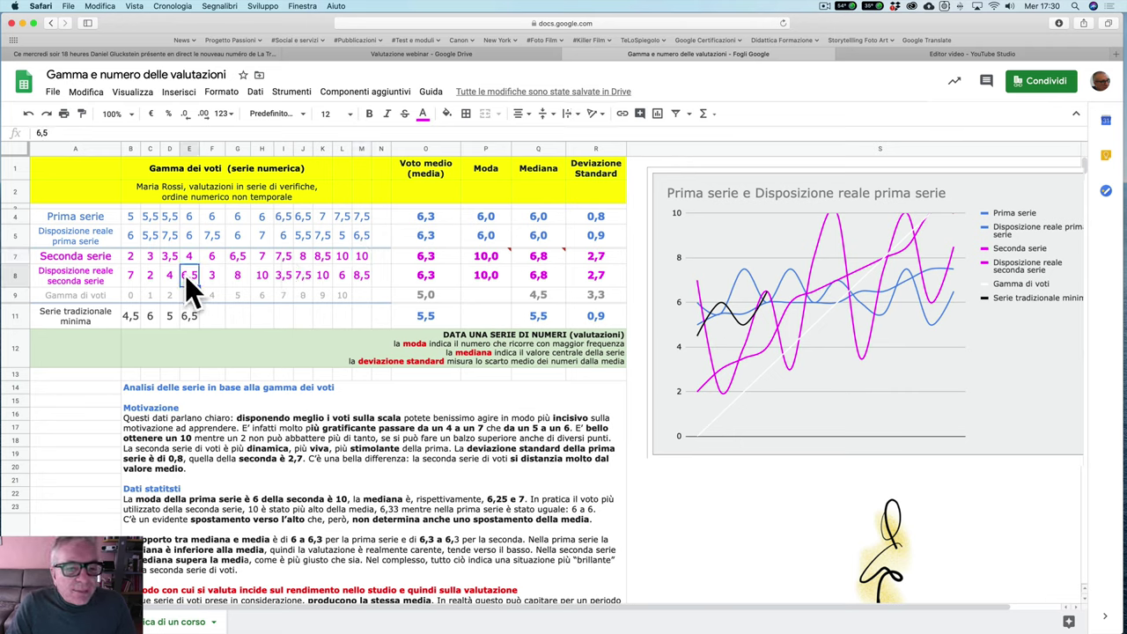
pyautogui.click(239, 275)
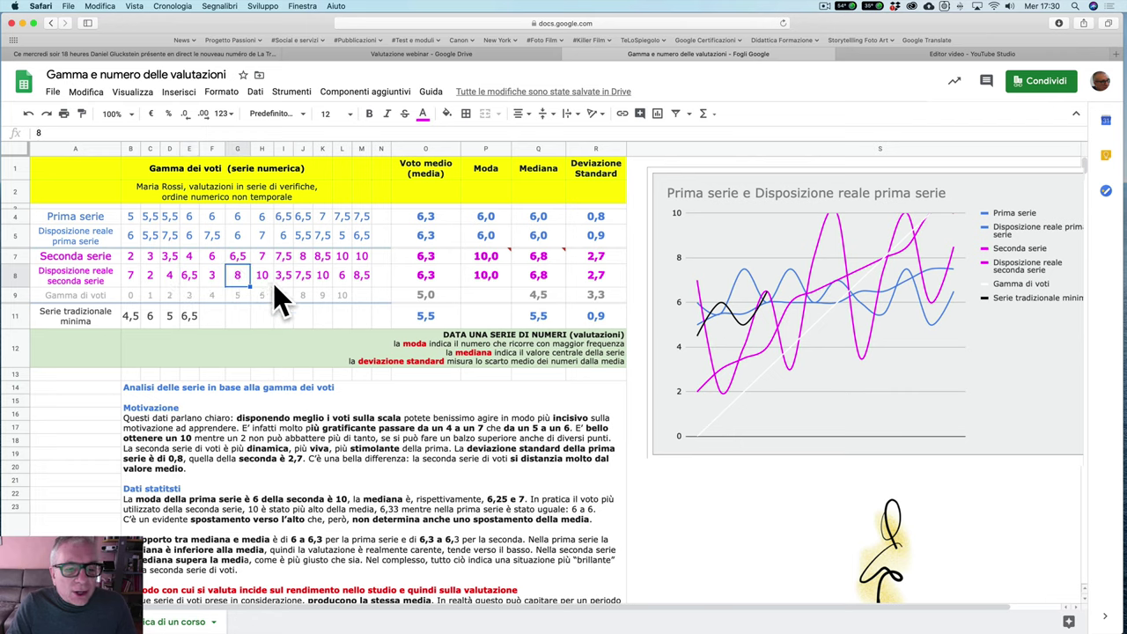
pyautogui.click(264, 276)
pyautogui.click(285, 275)
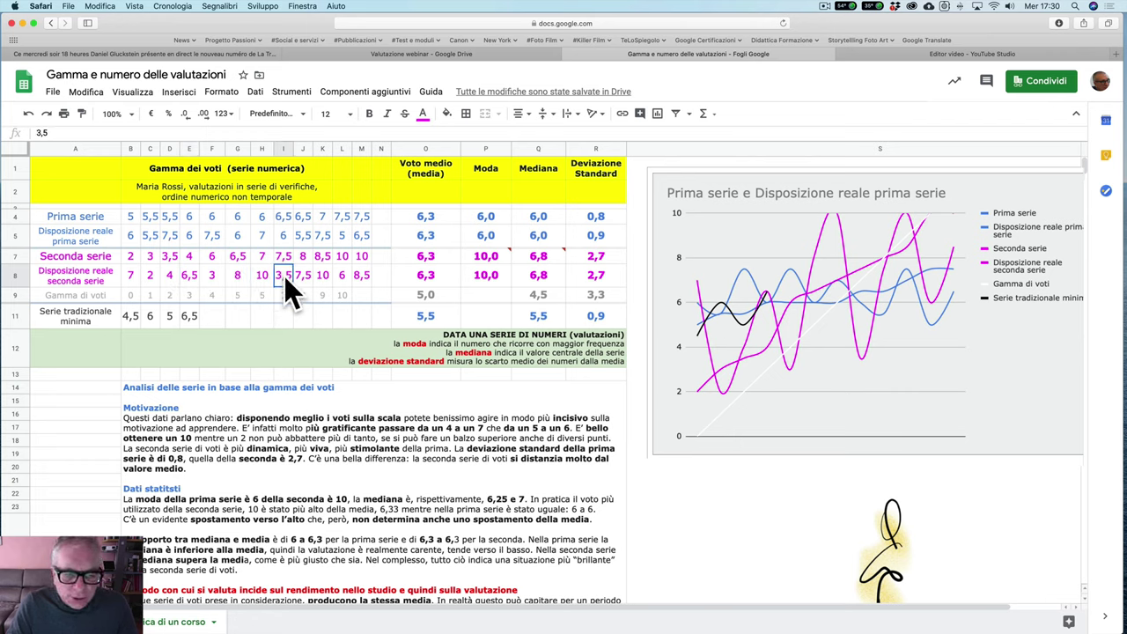
pyautogui.click(319, 274)
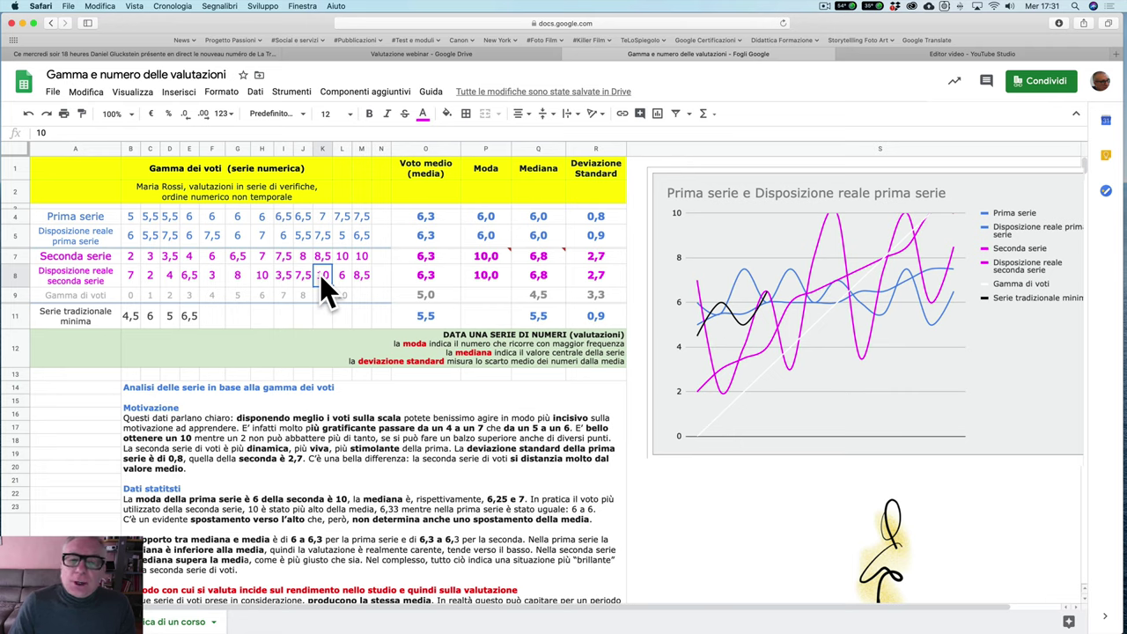
# Review the middle grades of Prima serie, ending with the range D4:J4 selected
pyautogui.click(150, 216)
pyautogui.click(300, 216)
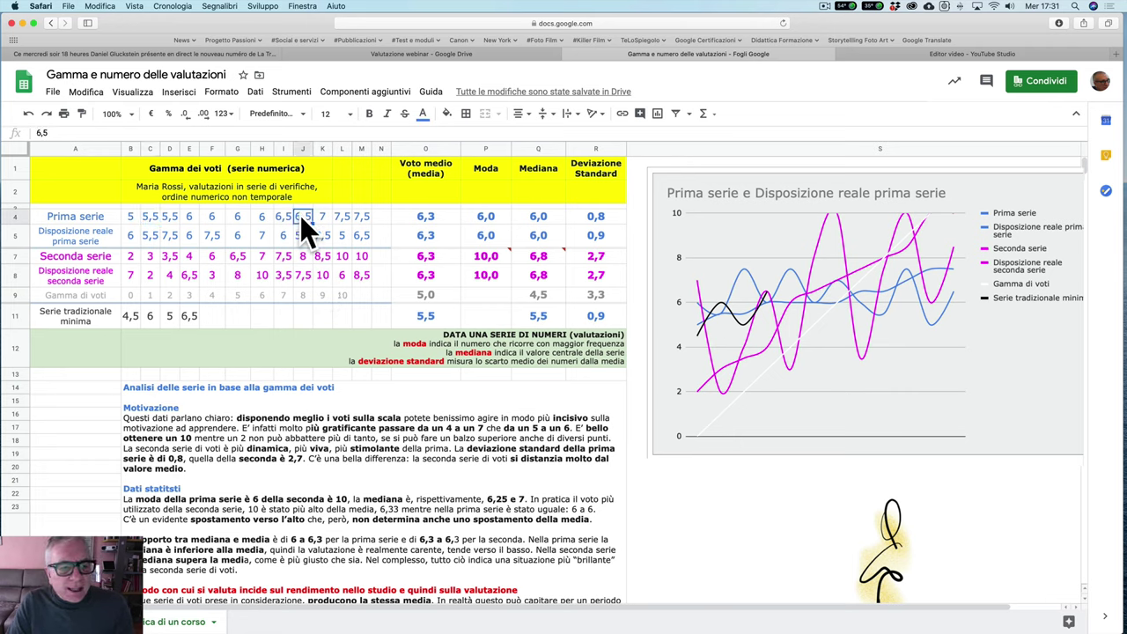
pyautogui.click(169, 216)
pyautogui.moveTo(172, 220); pyautogui.dragTo(299, 230)
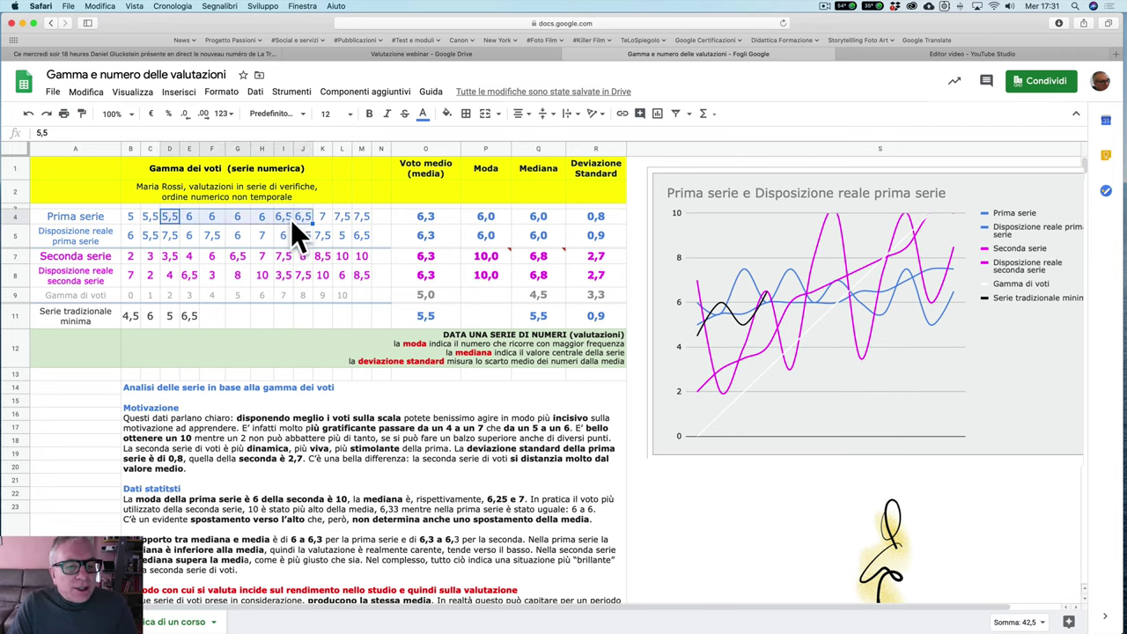